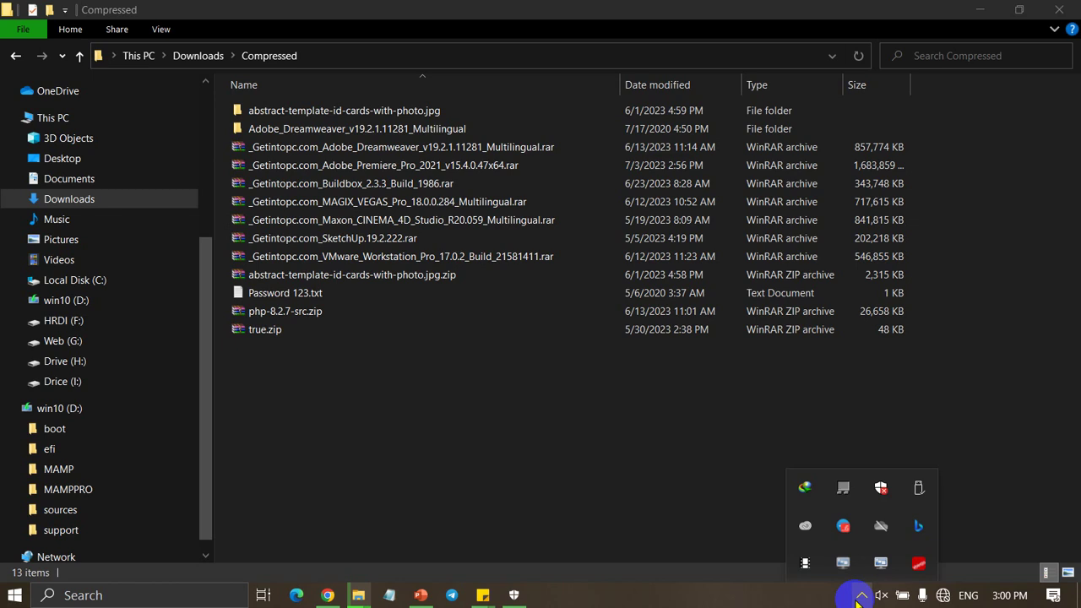
click(858, 596)
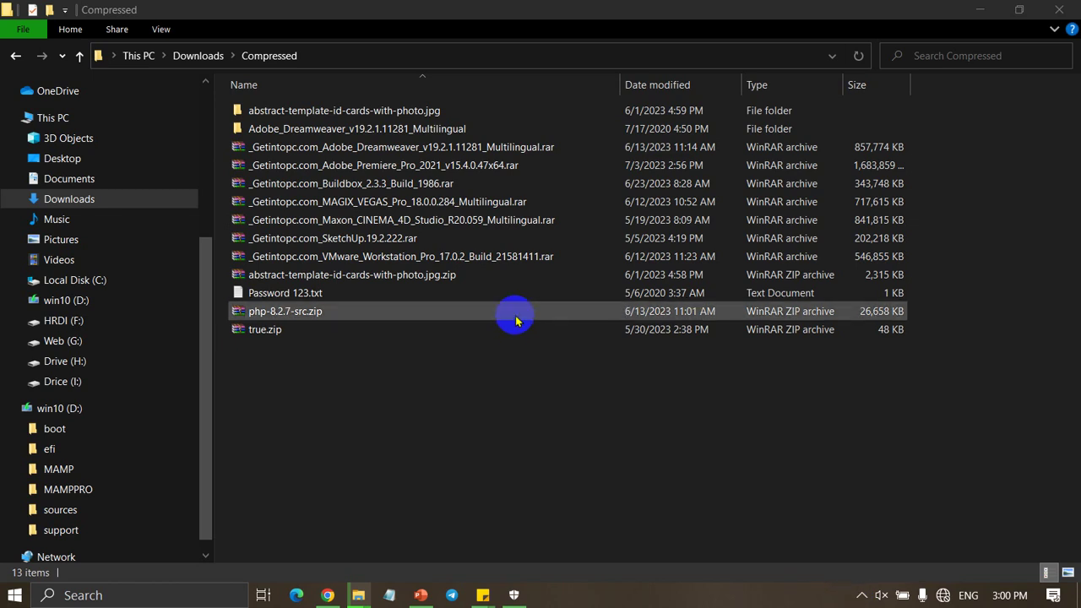
Bring up the context menu for the _Getintopc.com_Adobe_Premiere_Pro_2021_v15.4.0.47x64.rar archive in Downloads > Compressed.
right_click(565, 165)
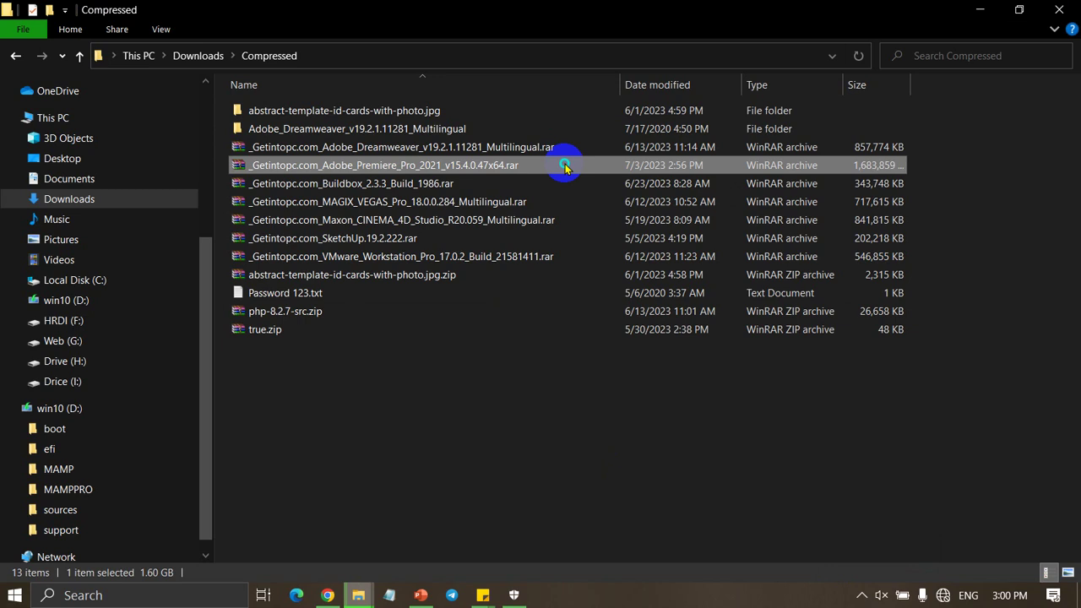
Extract the archive here using its password, and allow the existing file to be replaced.
click(582, 251)
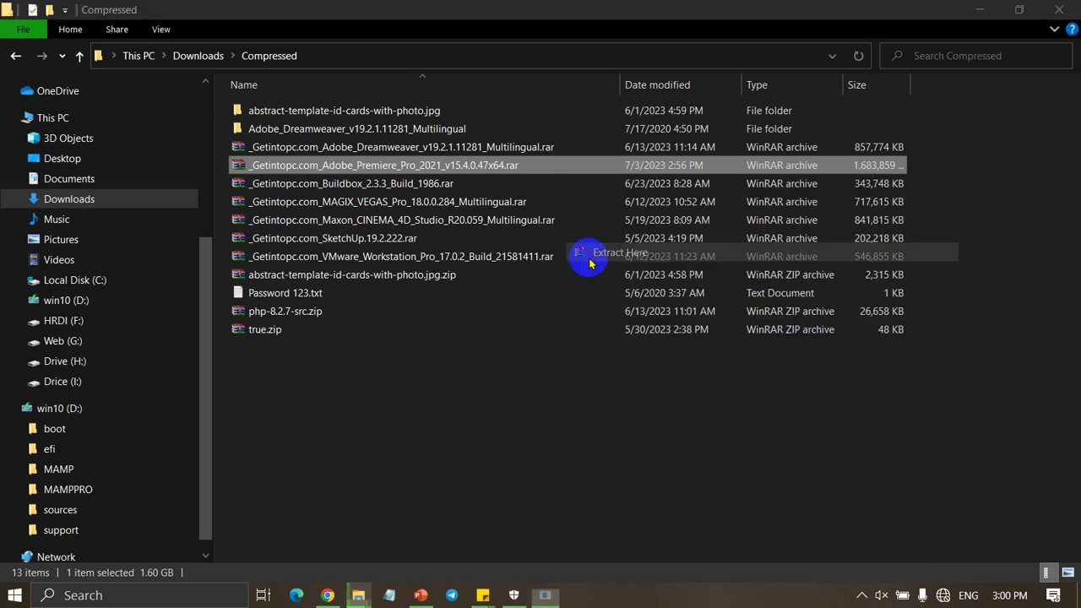
text(123)
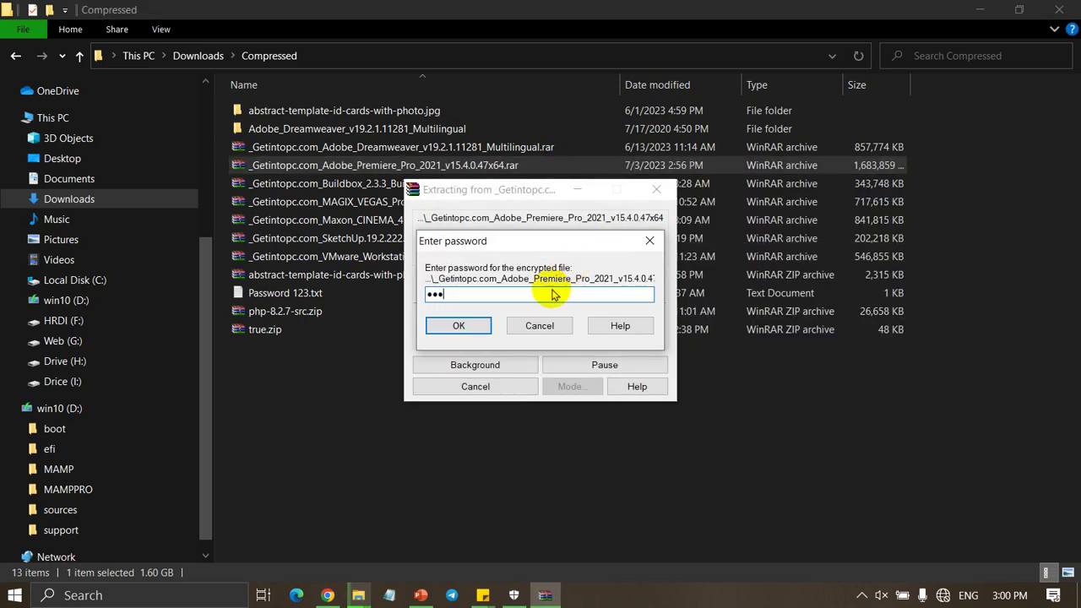
click(460, 327)
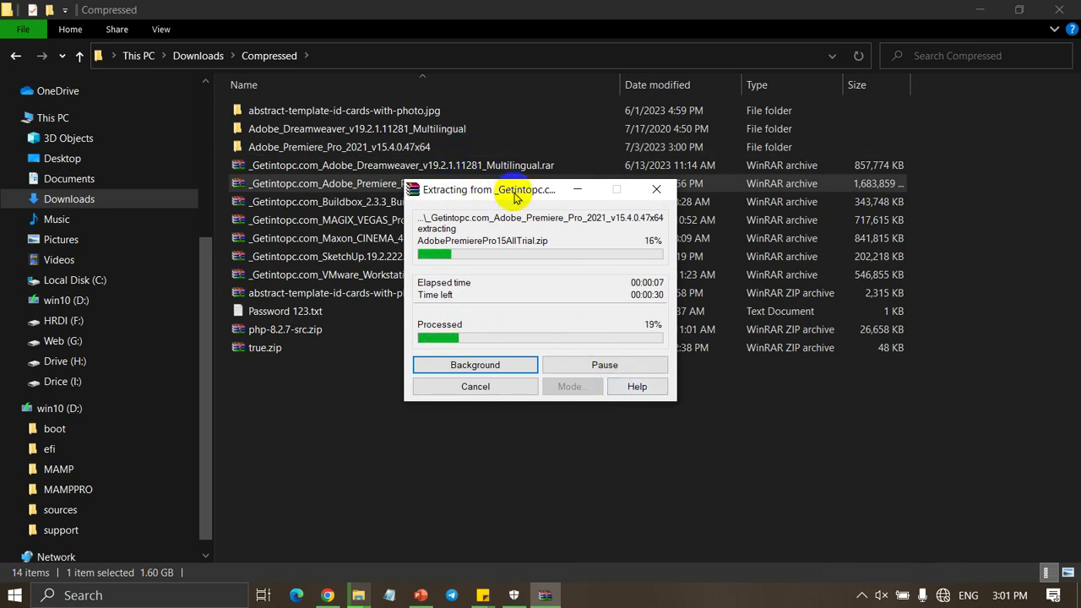
drag(516, 194, 733, 243)
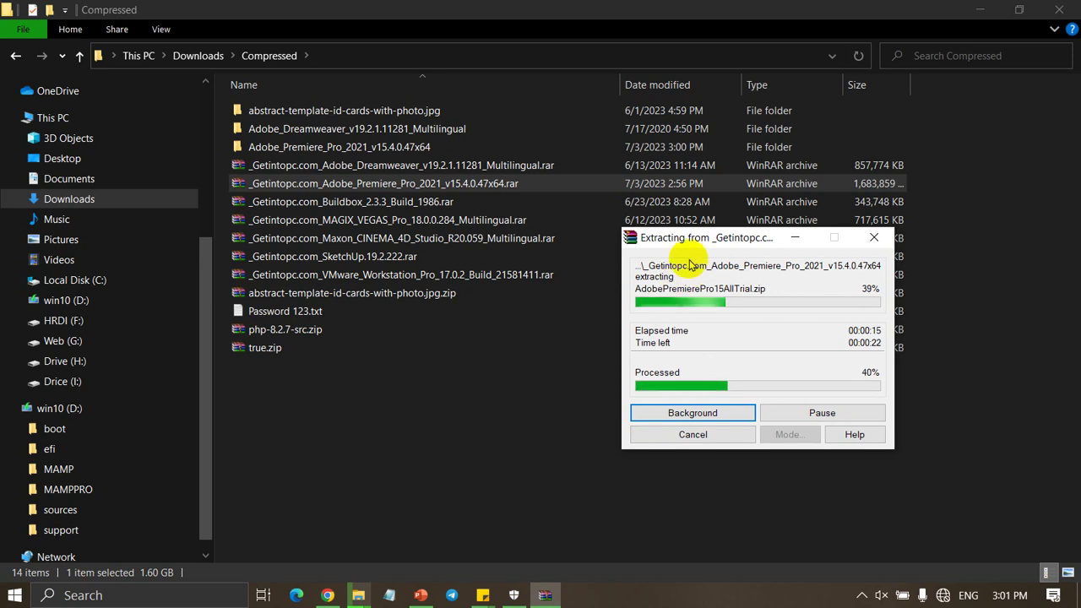
mouse_move(689, 251)
mouse_down()
mouse_move(858, 184)
mouse_move(657, 128)
mouse_move(675, 131)
mouse_up()
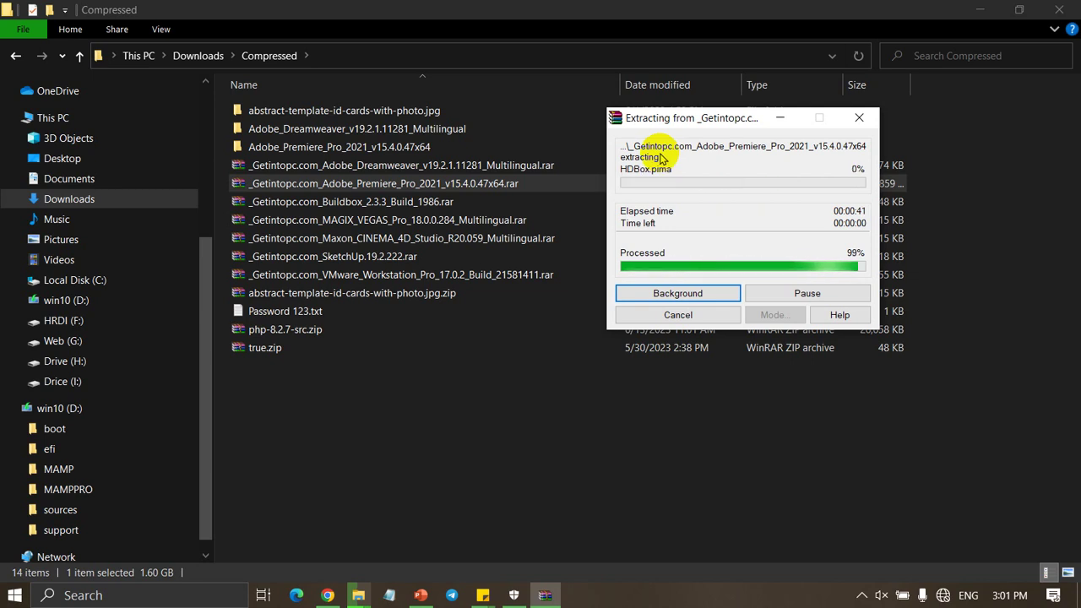
click(709, 295)
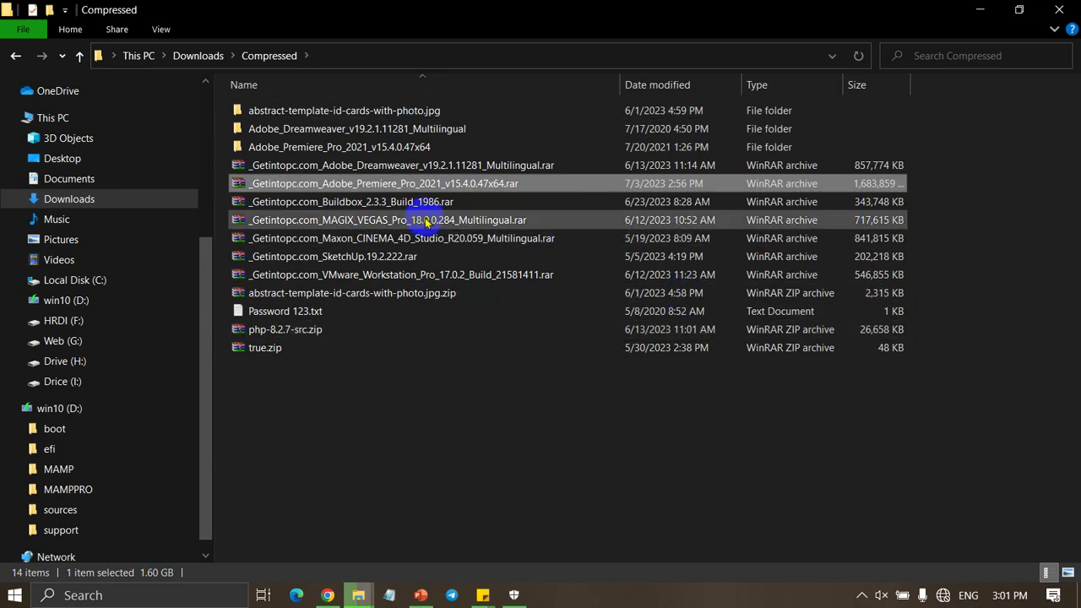
Open the Adobe_Premiere_Pro_2021_v15.4.0.47x64 folder and refresh its listing.
double_click(429, 149)
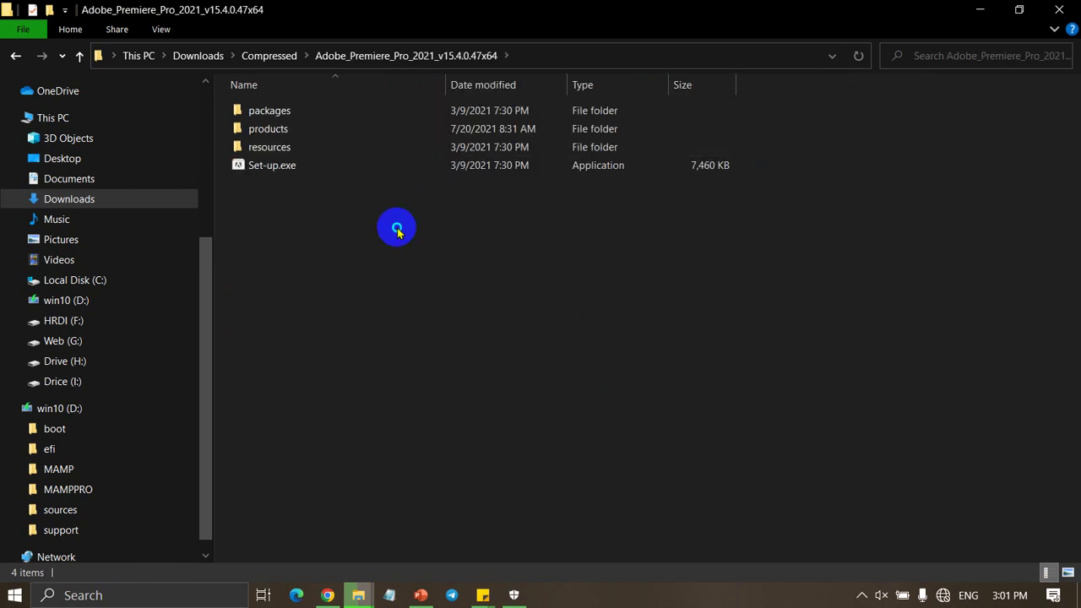
right_click(397, 228)
click(447, 298)
right_click(357, 228)
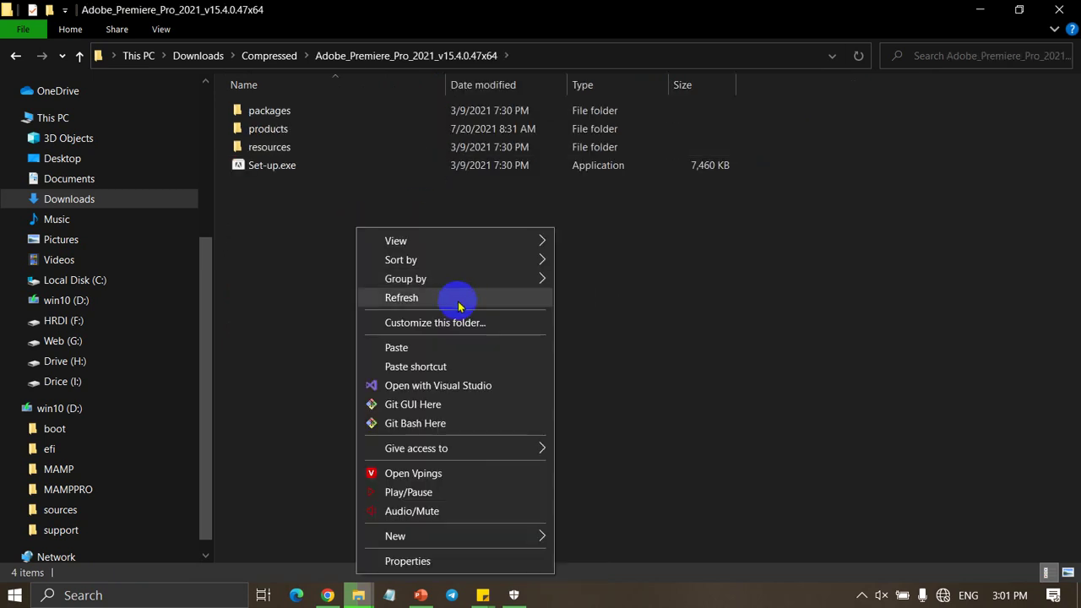
click(448, 297)
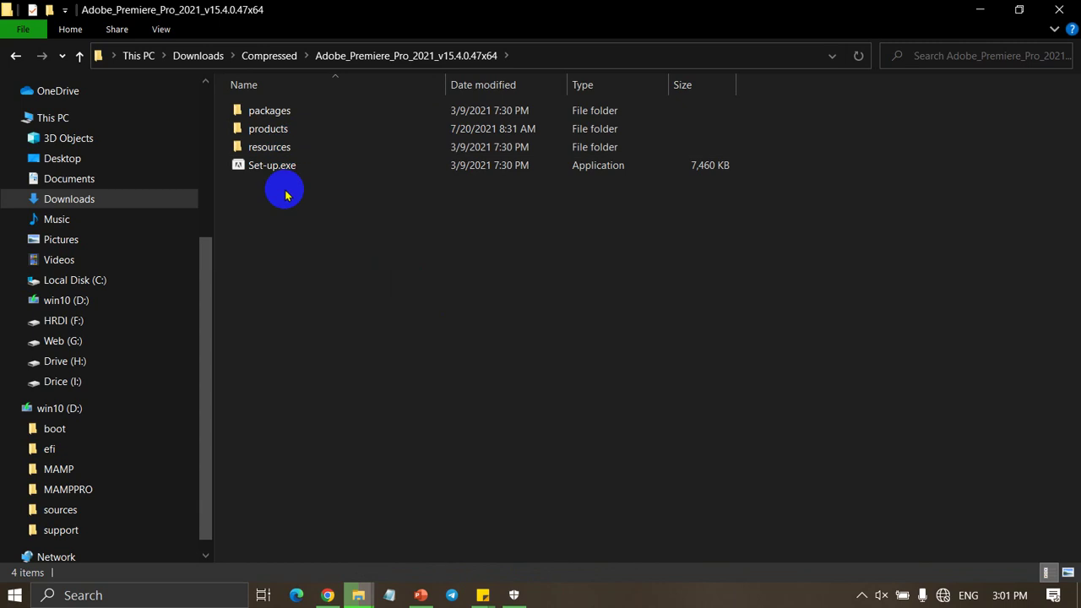
Select the Set-up.exe installer in the extracted folder.
click(862, 595)
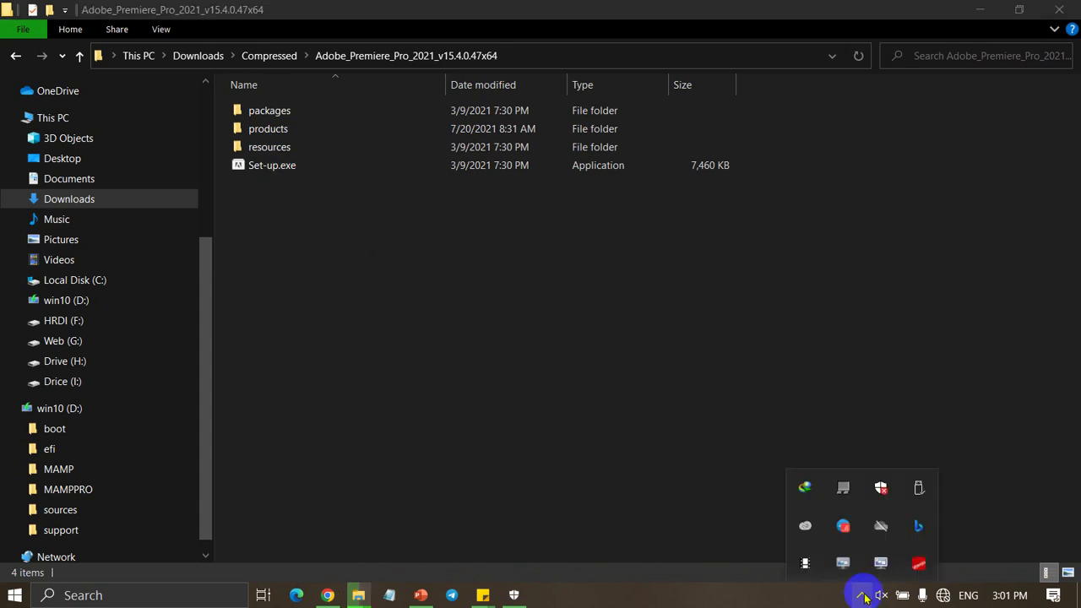
click(859, 596)
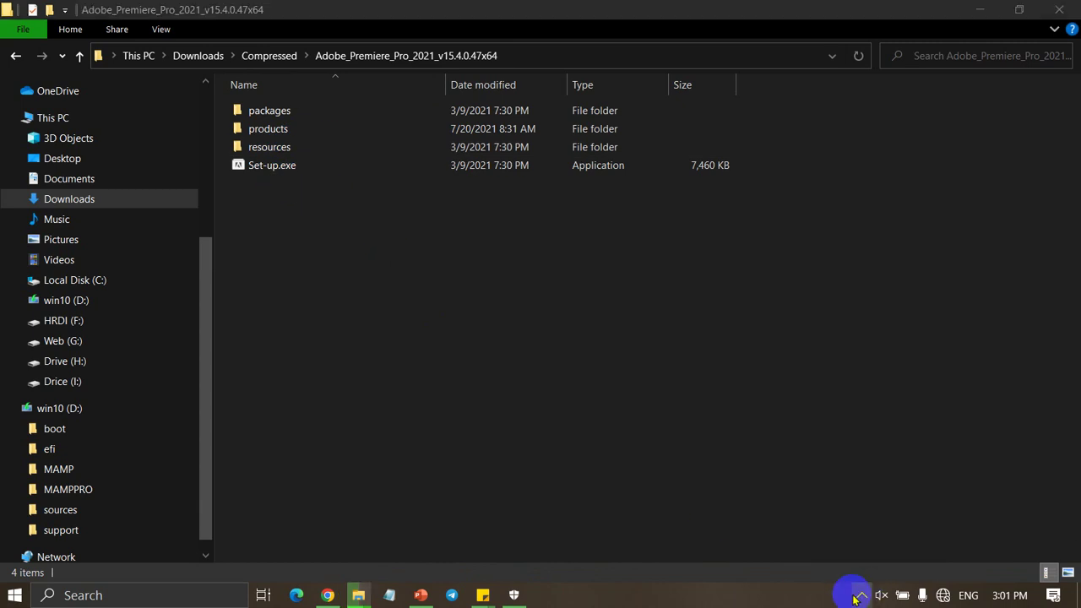
click(255, 169)
Run Set-up.exe as administrator to reach the Premiere Pro 15.4 Installation Options screen.
right_click(256, 171)
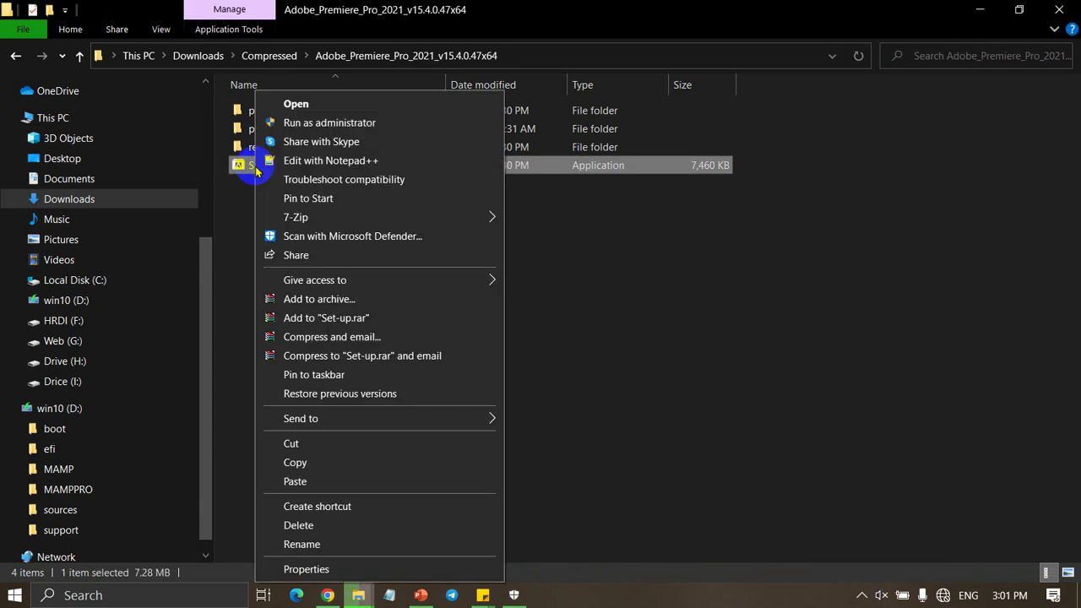
click(284, 124)
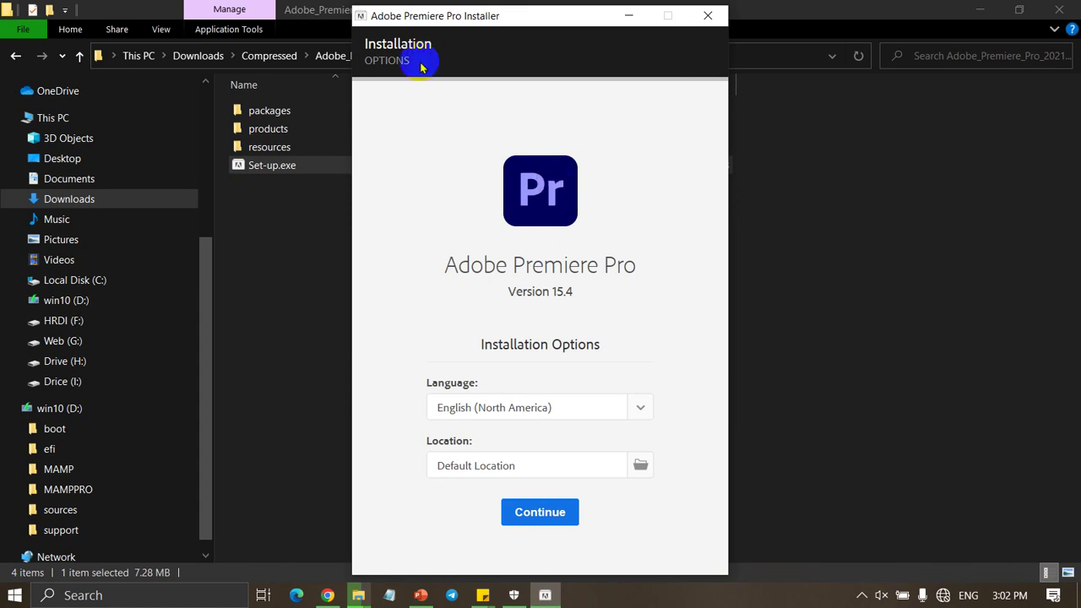
mouse_move(462, 17)
mouse_down()
mouse_move(451, 42)
mouse_move(480, 15)
mouse_up()
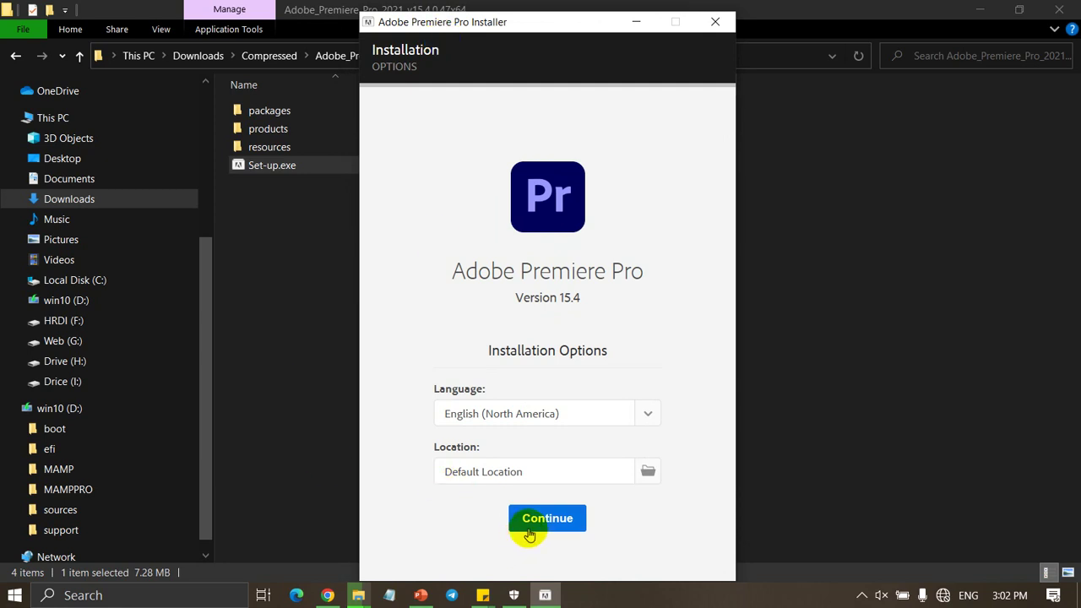
Install with English (North America) and Default Location, waiting until it reaches 100%.
click(523, 519)
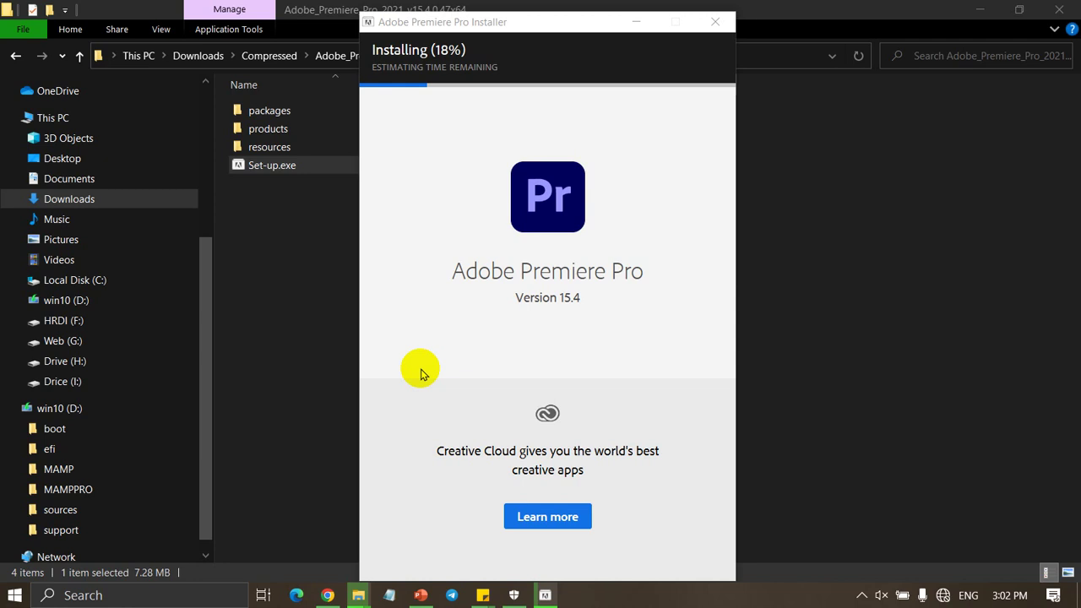
click(423, 374)
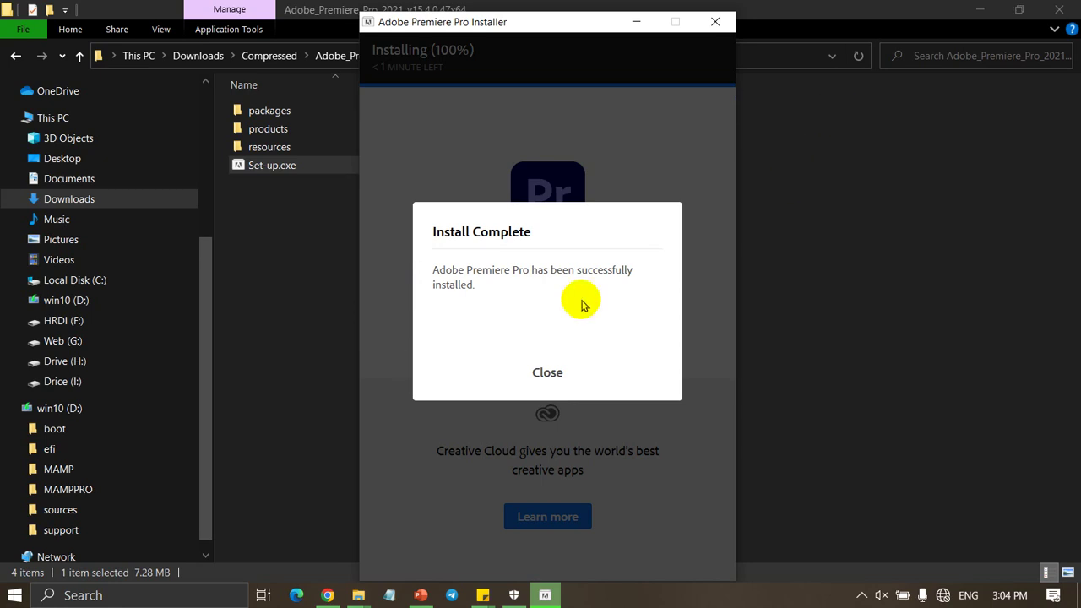
Close the install notice, launch Adobe Premiere Pro 2021 from Start, and choose Fix for the video driver.
click(557, 386)
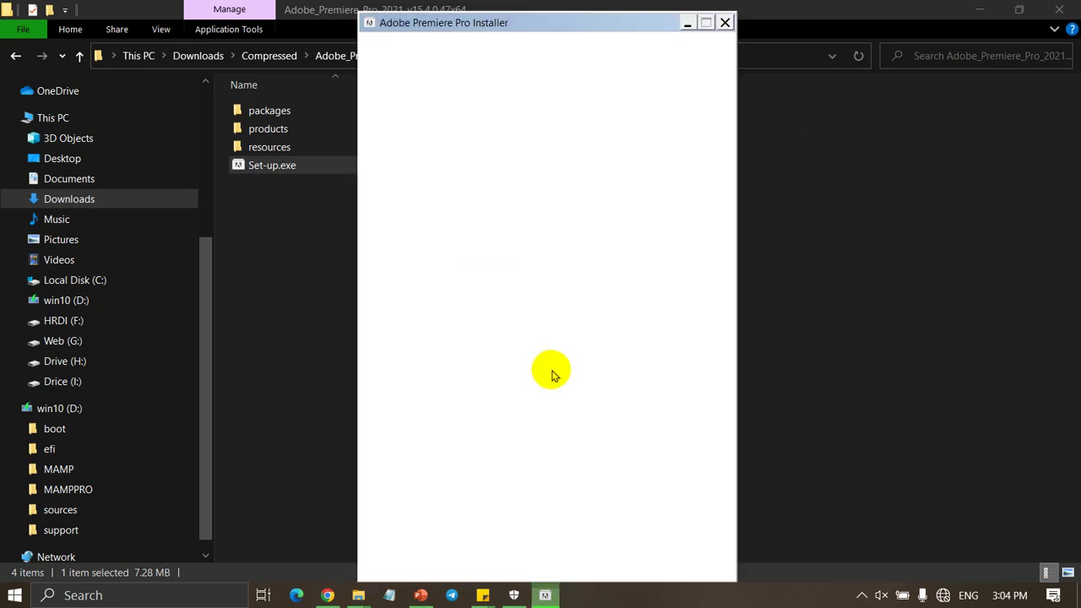
click(861, 593)
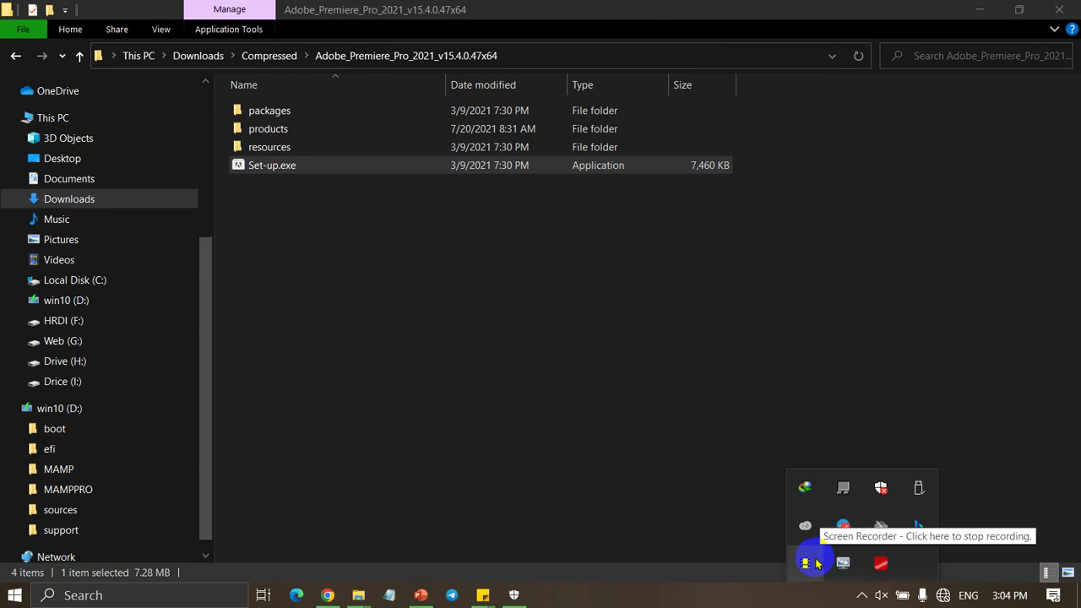
click(14, 592)
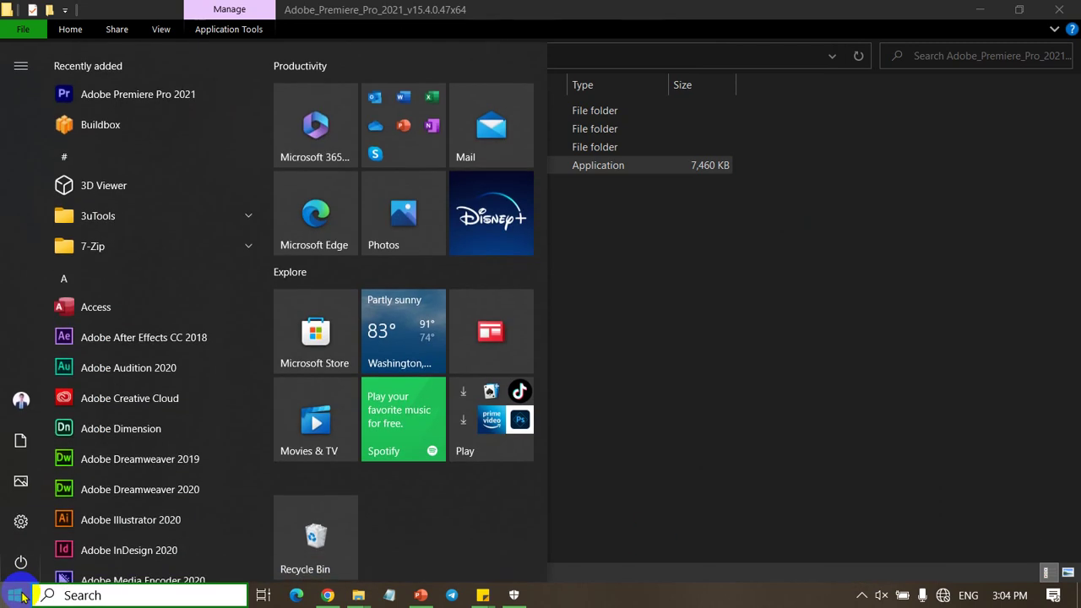
click(148, 93)
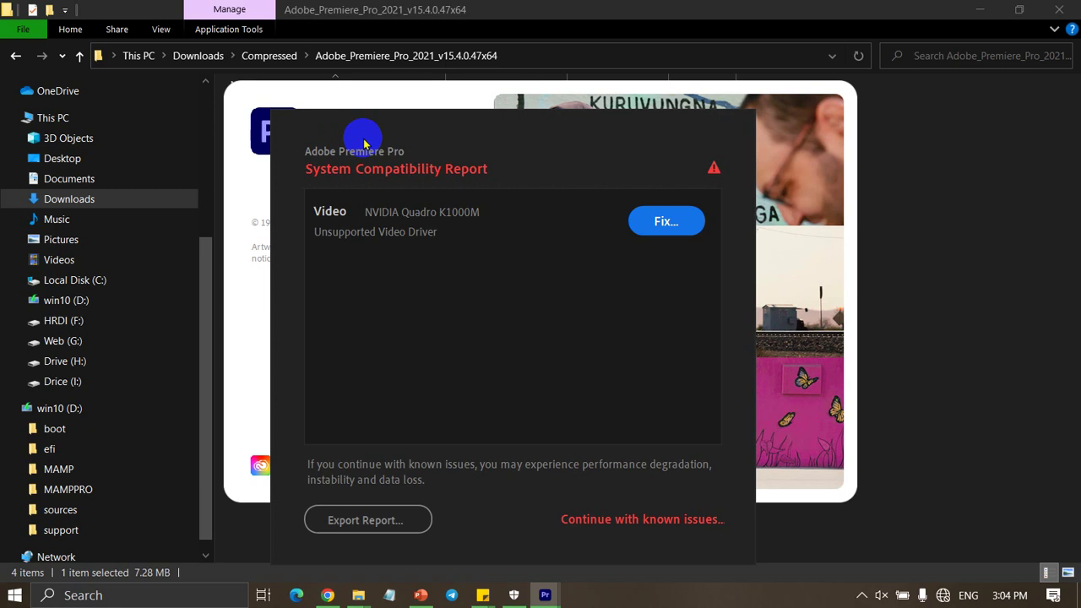
click(664, 228)
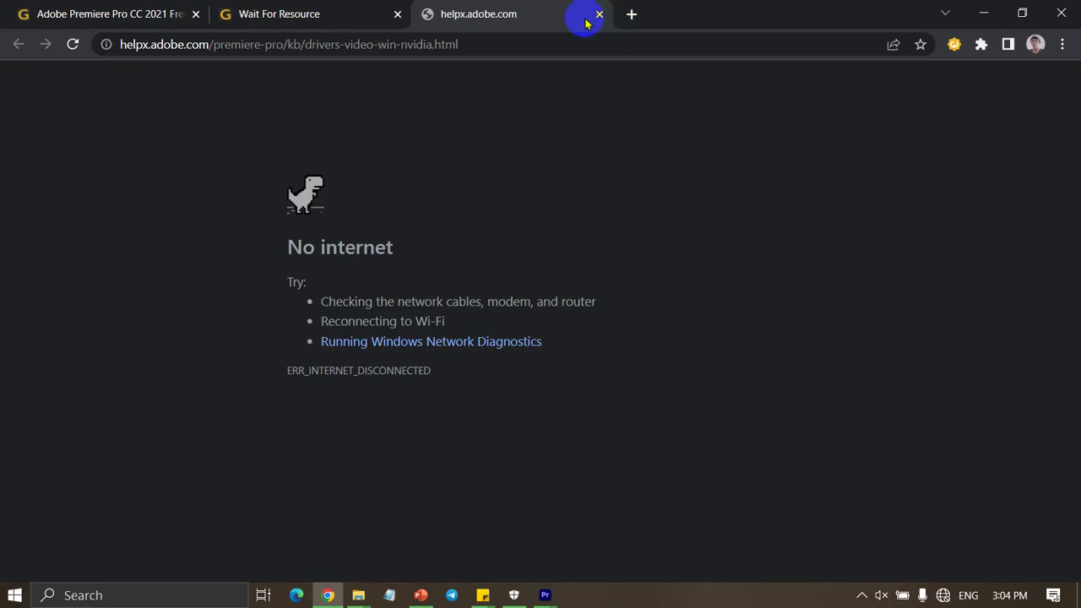
Close the helpx.adobe.com tab and the Chrome window.
click(597, 15)
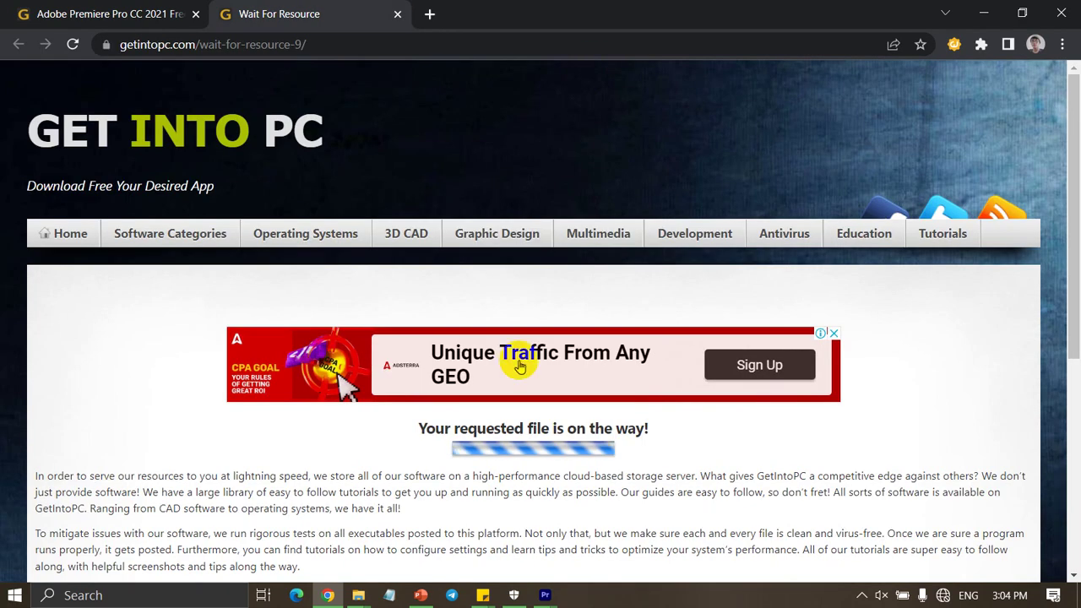
click(1057, 13)
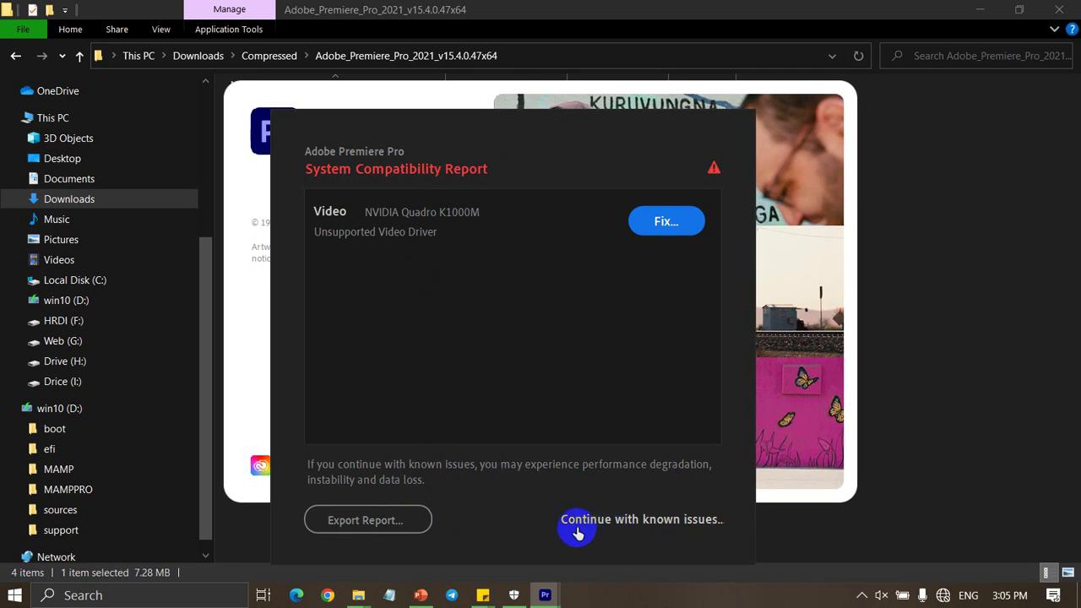
Continue with known issues, dismiss the Start menu, and accept the Screen Resolution warning.
click(660, 520)
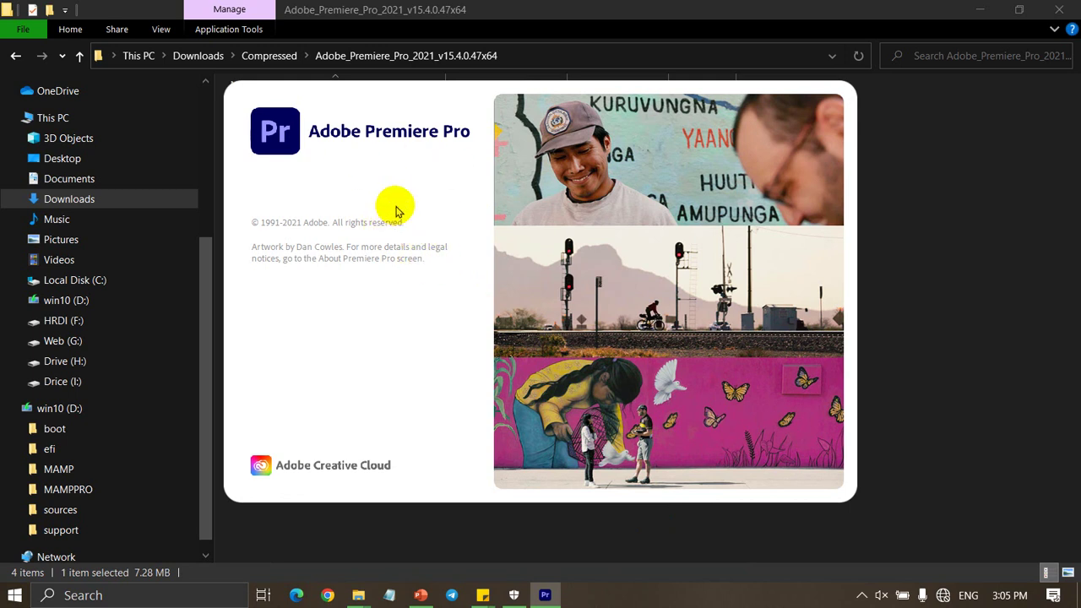
click(613, 363)
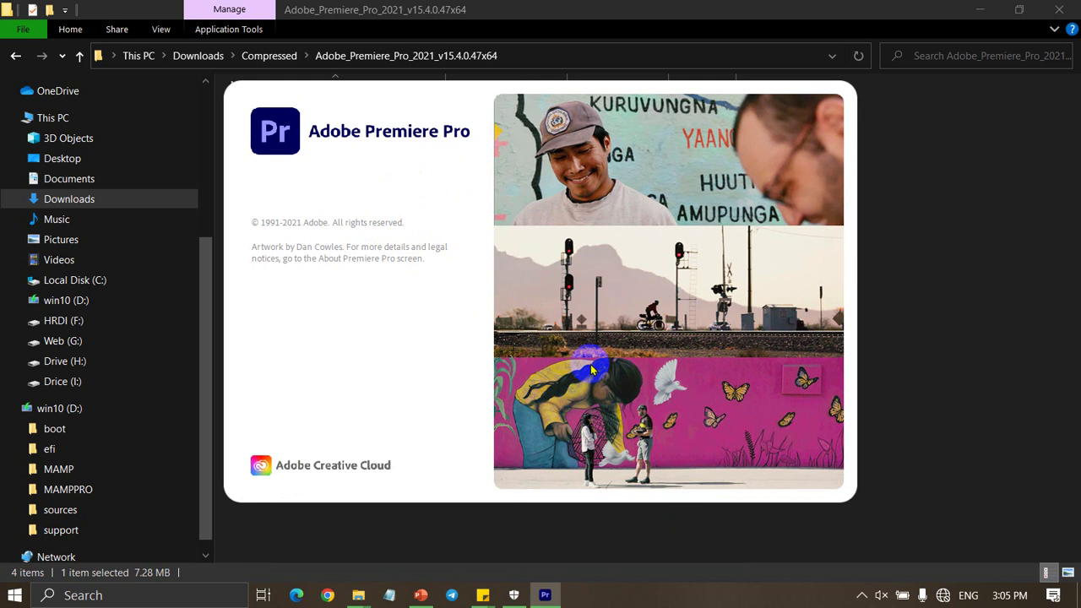
click(14, 595)
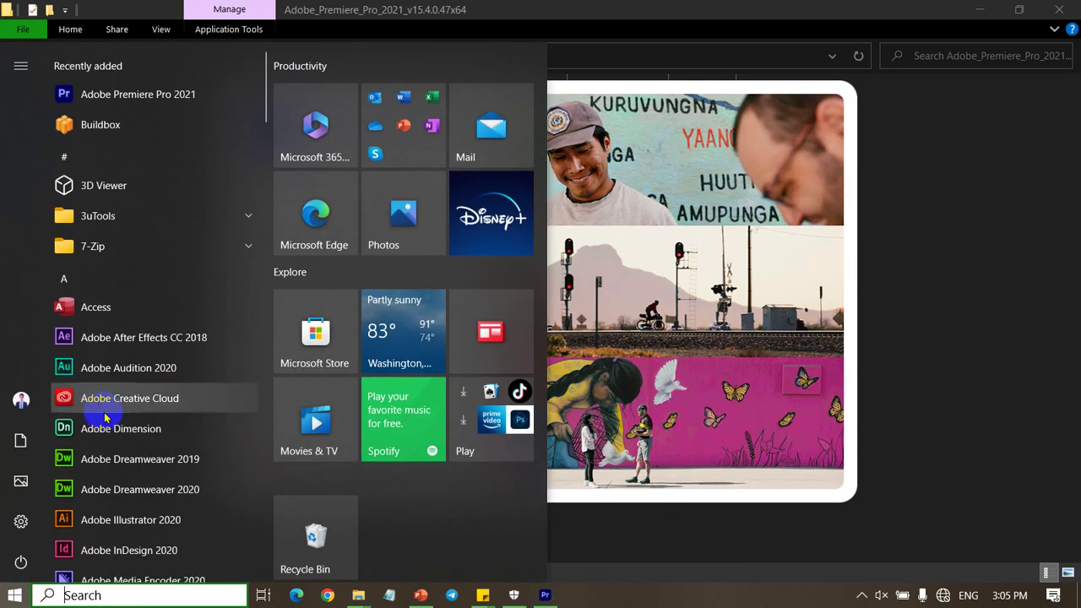
scroll(132, 245, down, 3)
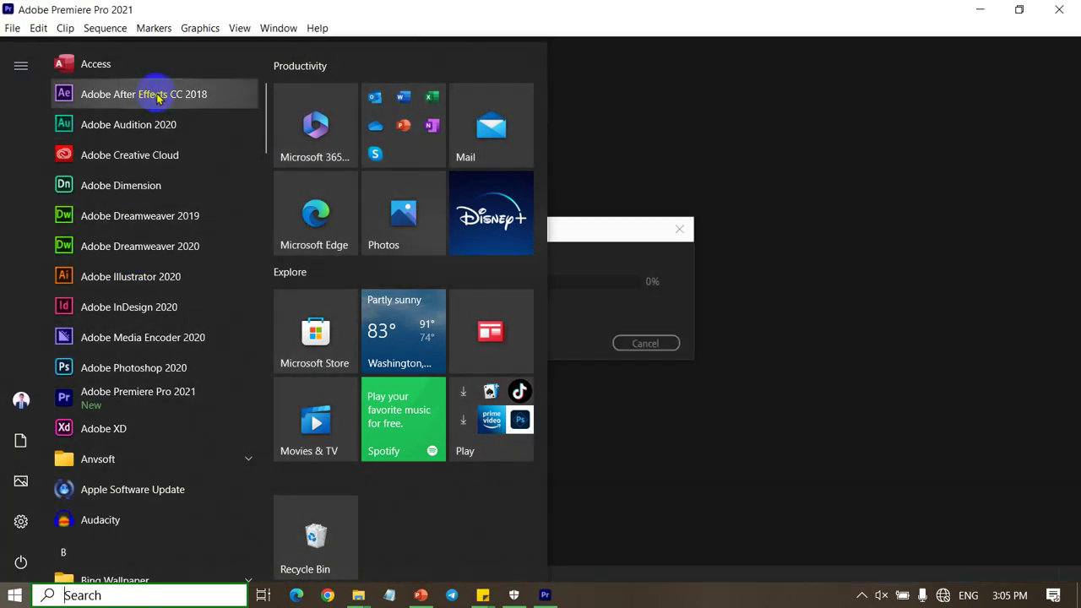
click(273, 7)
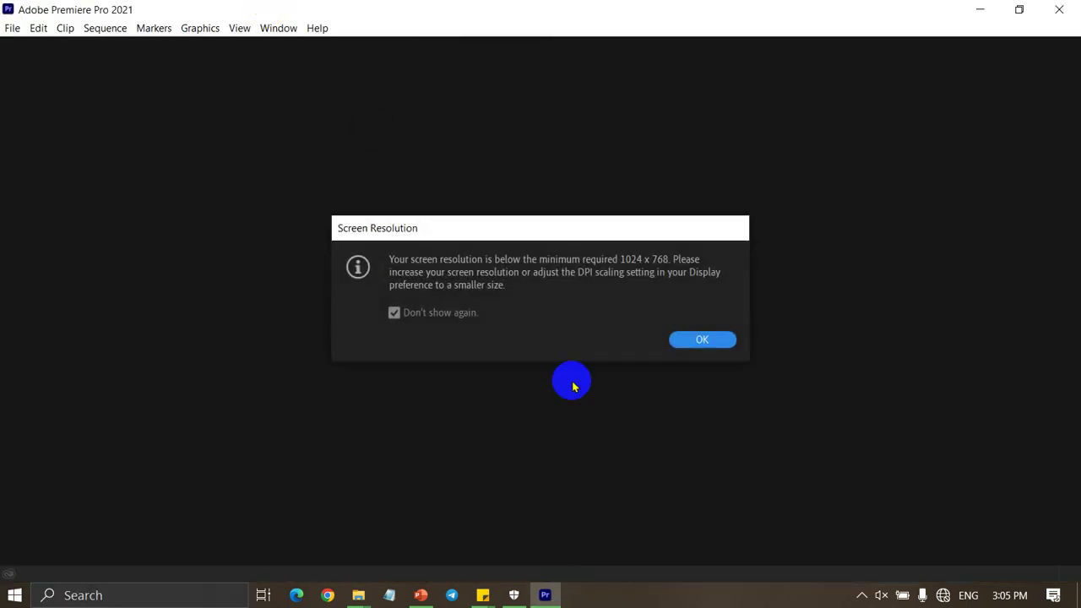
click(691, 345)
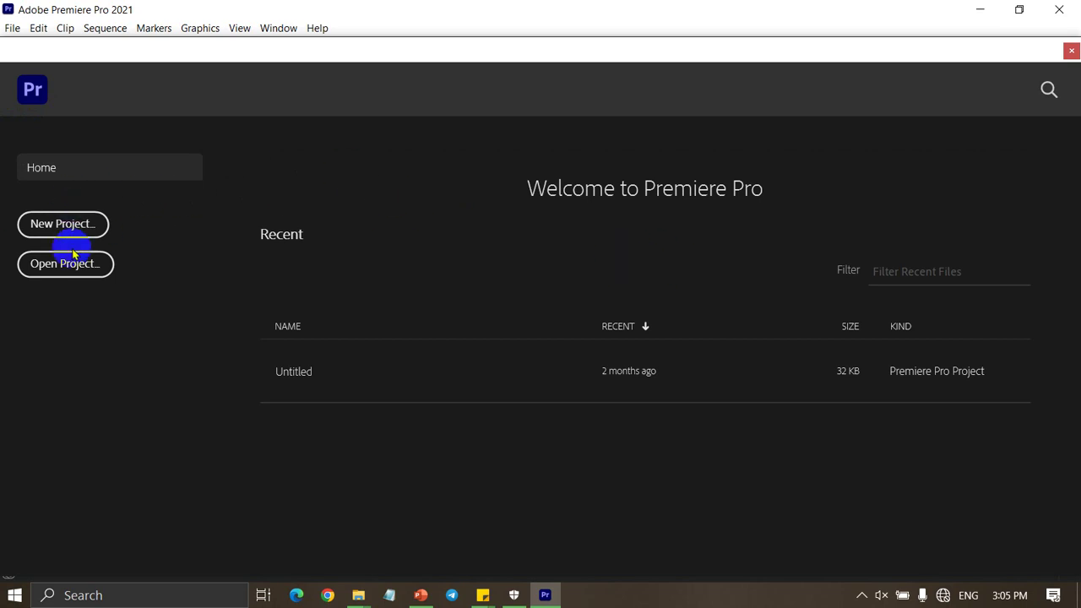
Cancel New Project, then open the recent Untitled project and convert it to Untitled_1.
click(84, 226)
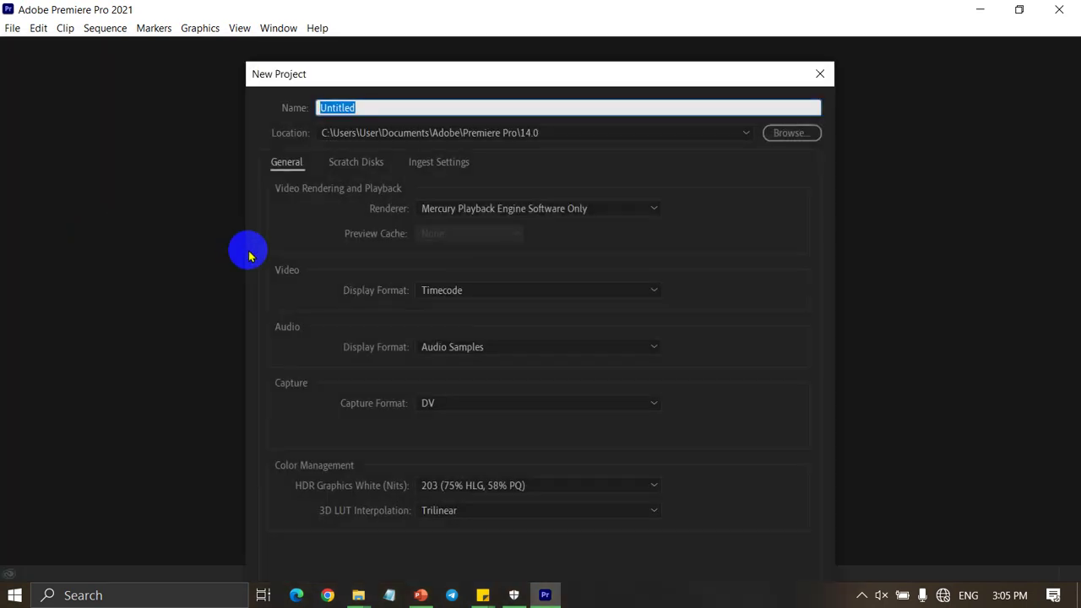
click(818, 72)
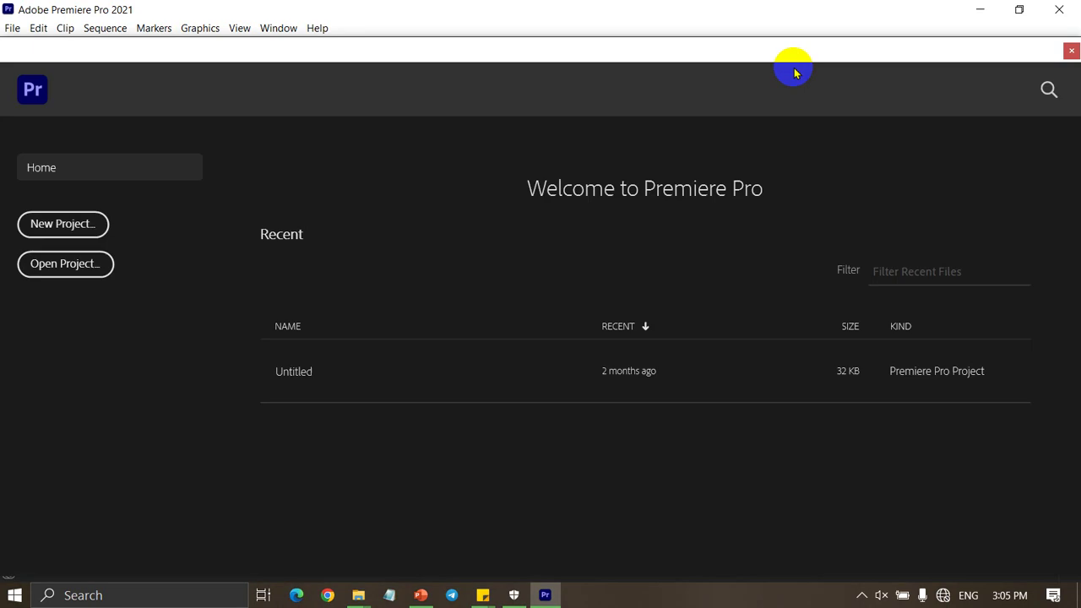
click(363, 371)
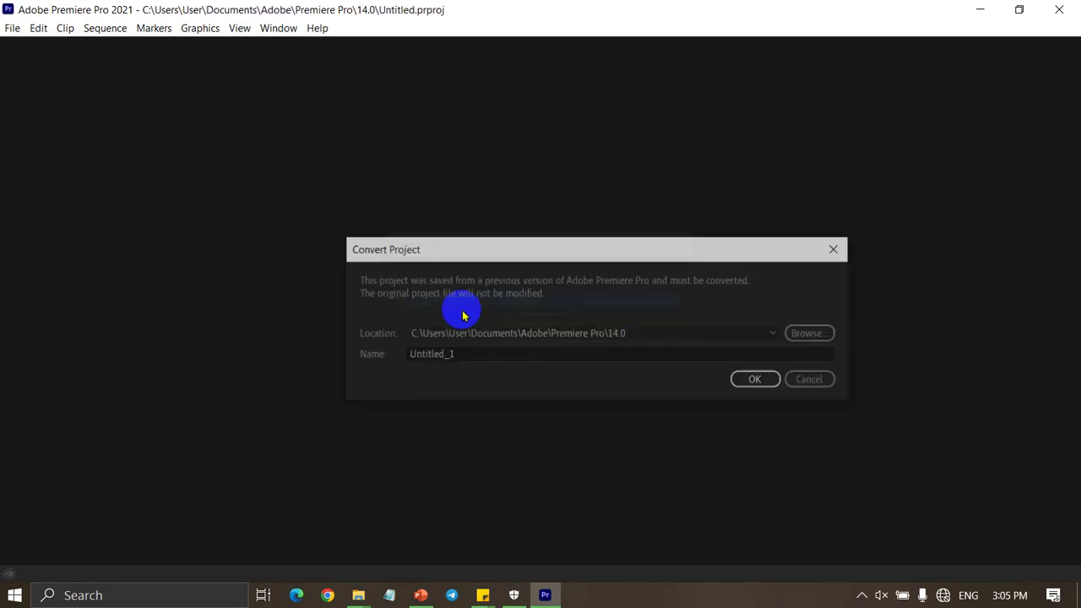
click(753, 380)
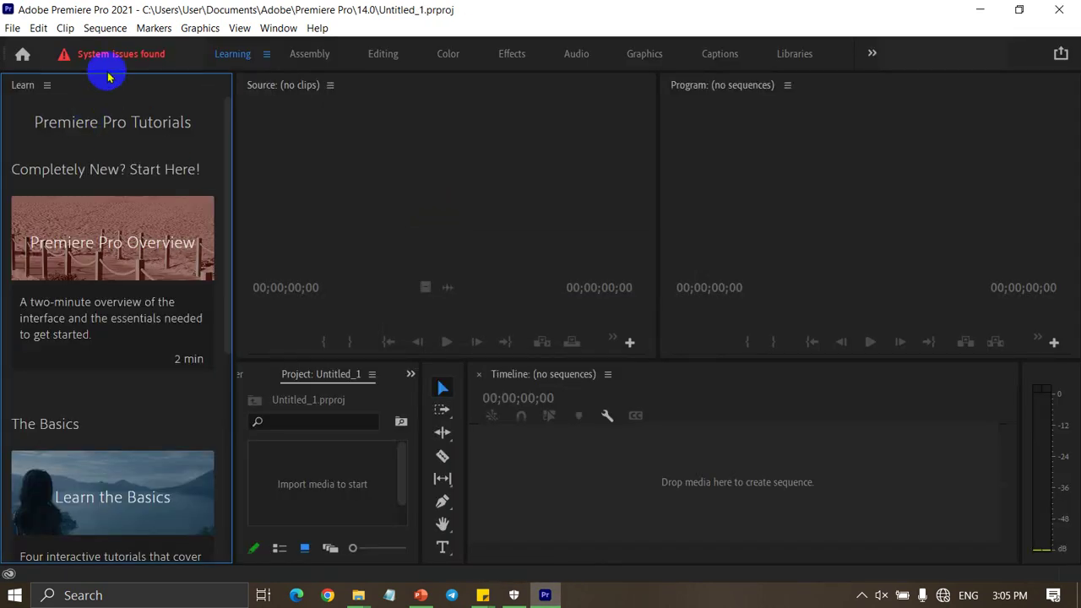
mouse_move(114, 70)
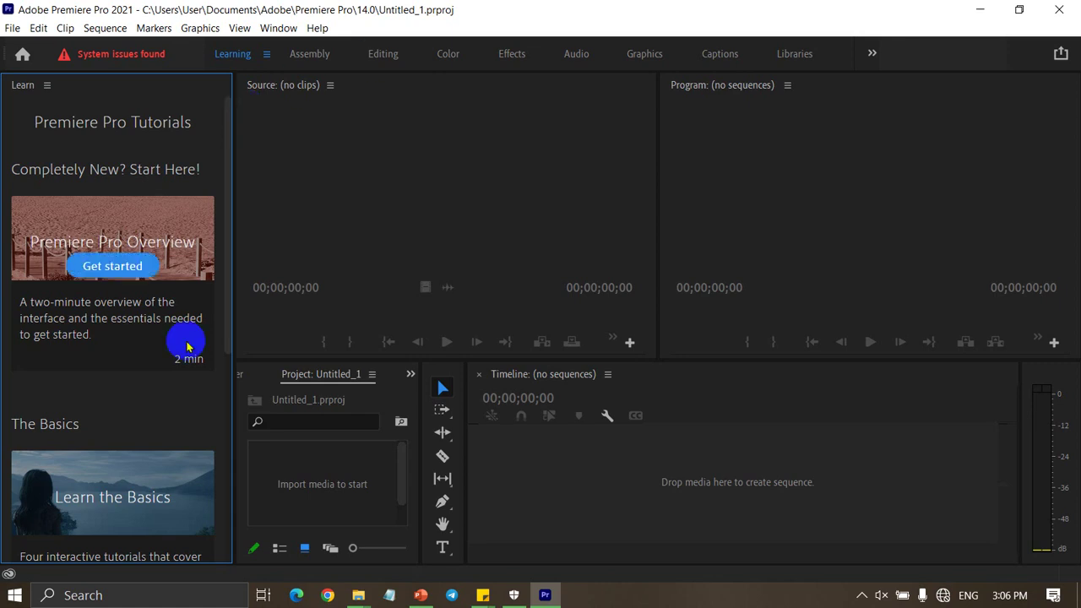
click(370, 597)
click(441, 544)
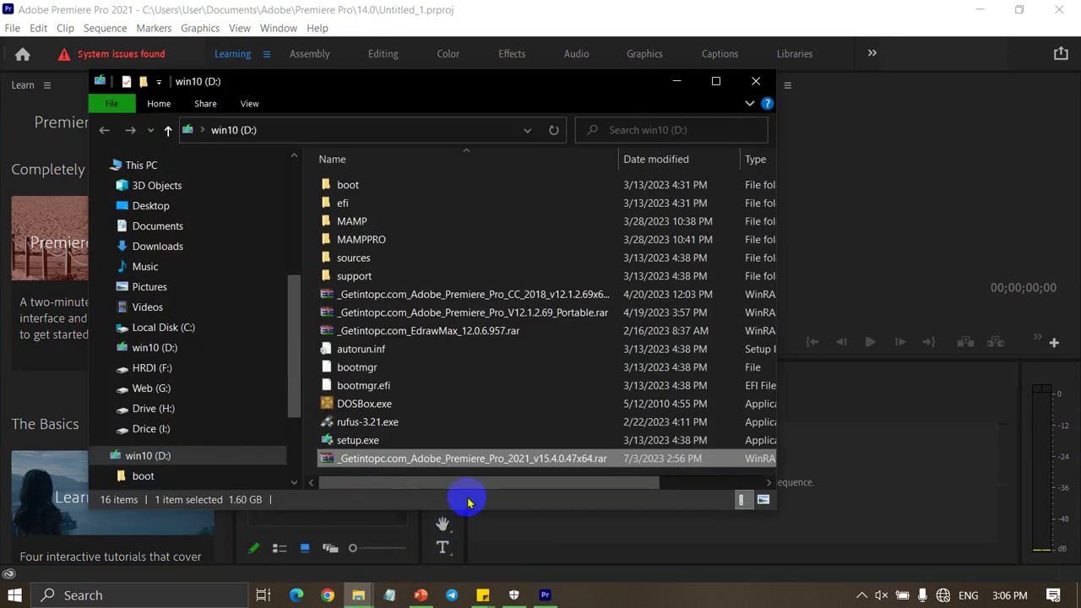
click(724, 42)
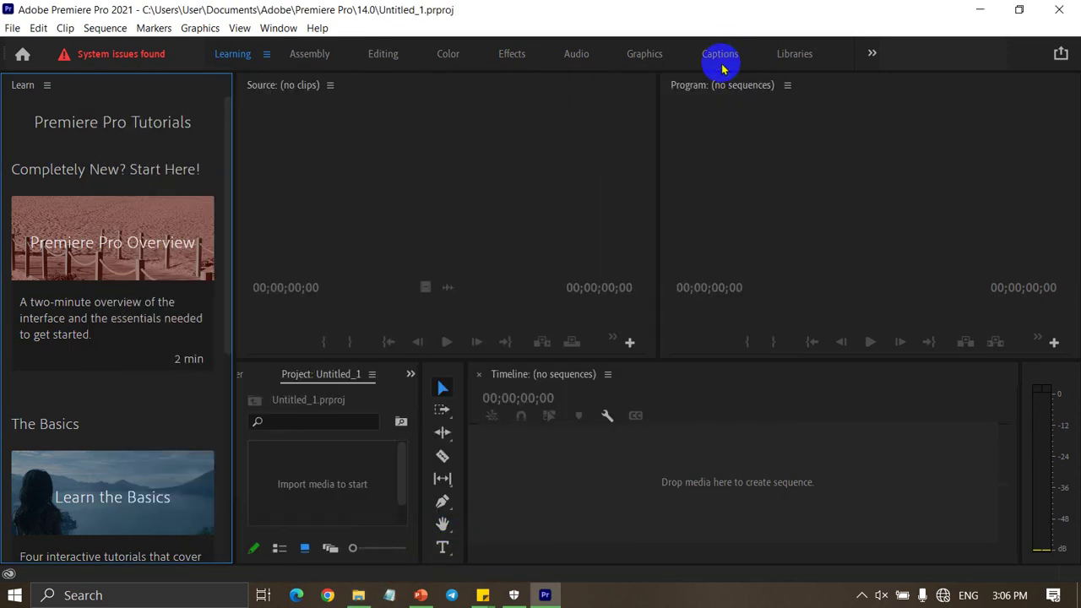